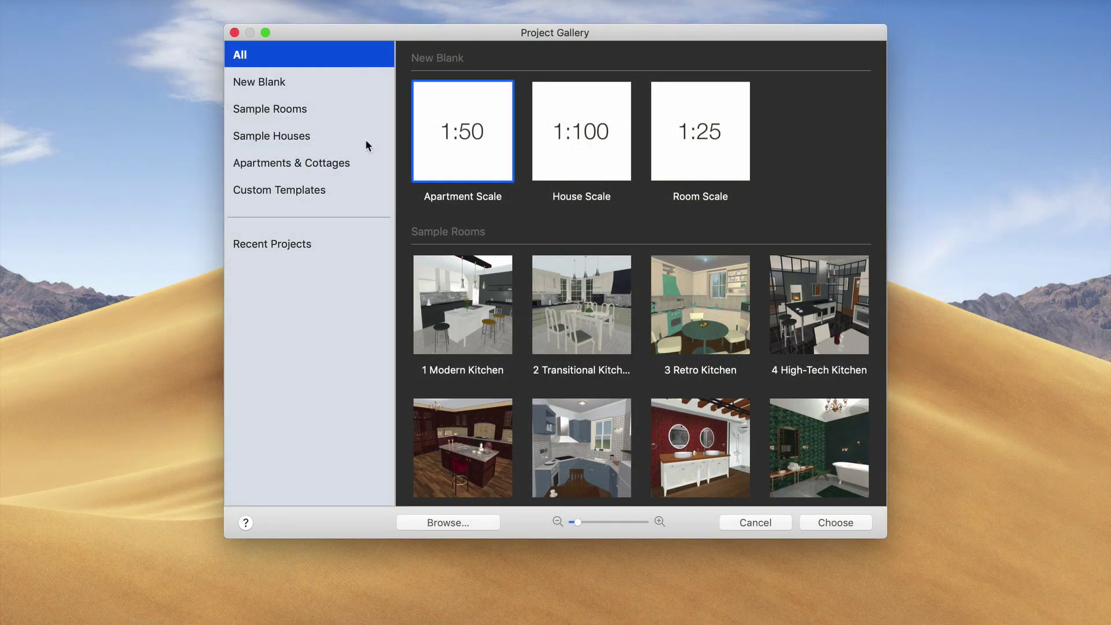
- Open the House 15 'Balconies and Porches' project from the Sample Houses gallery
click(366, 142)
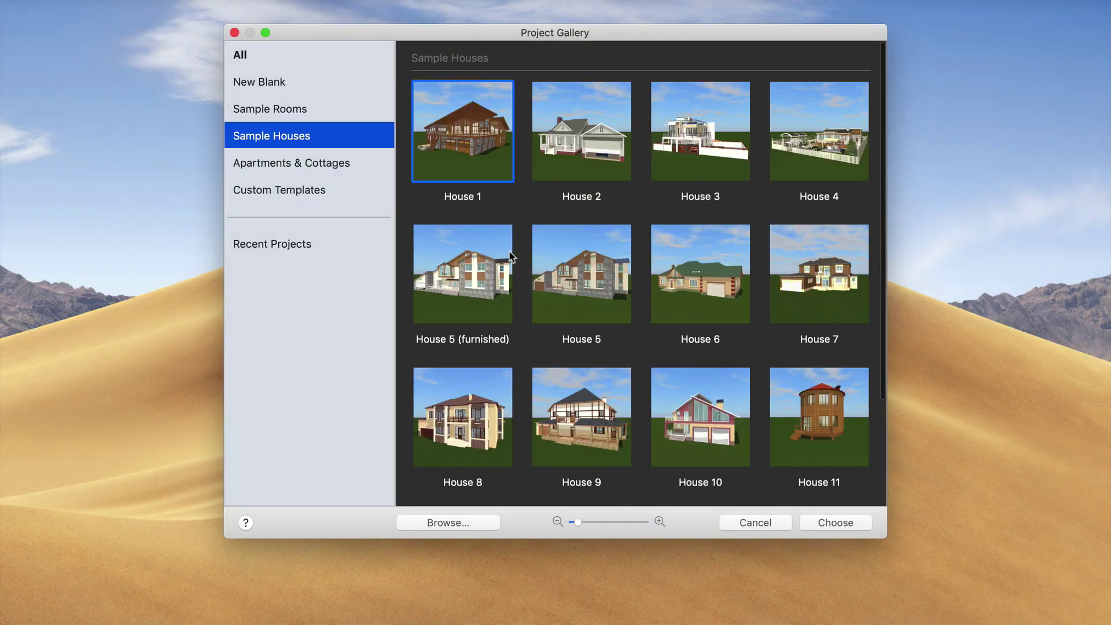
scroll(544, 289, down, 5)
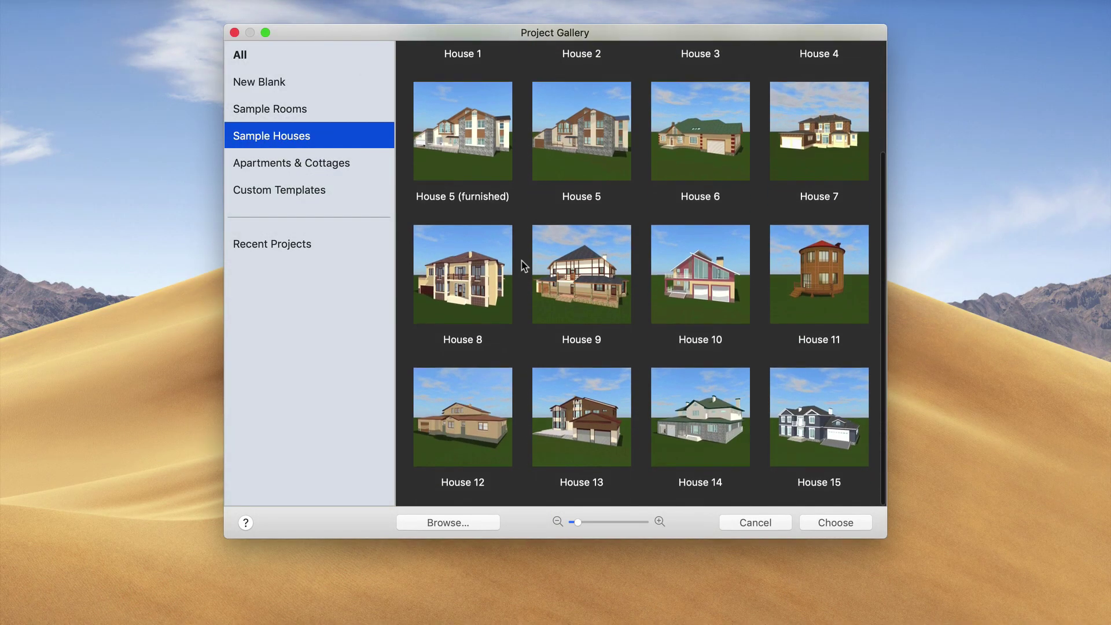
click(822, 439)
click(829, 523)
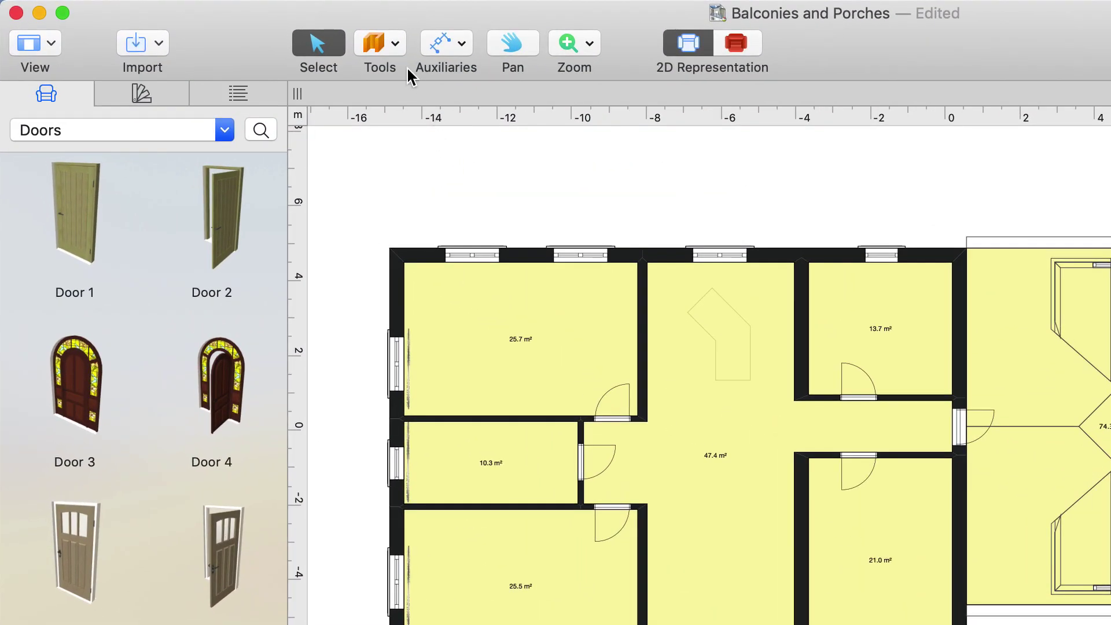
- Draw a rectangular floor slab below the entrance on the Ground Floor plan
click(393, 45)
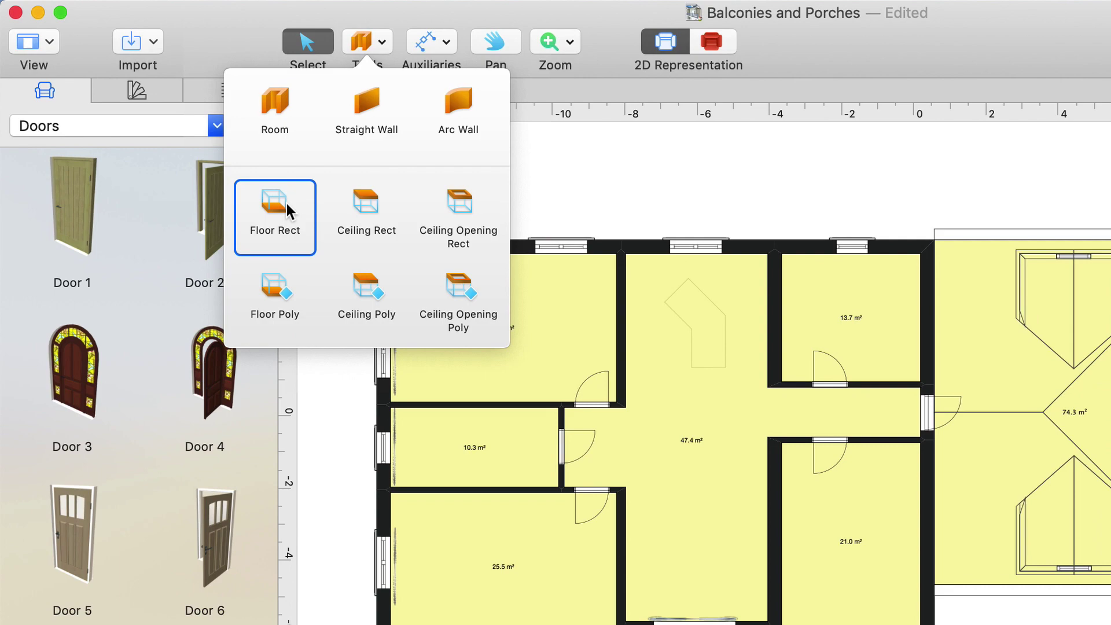
click(284, 217)
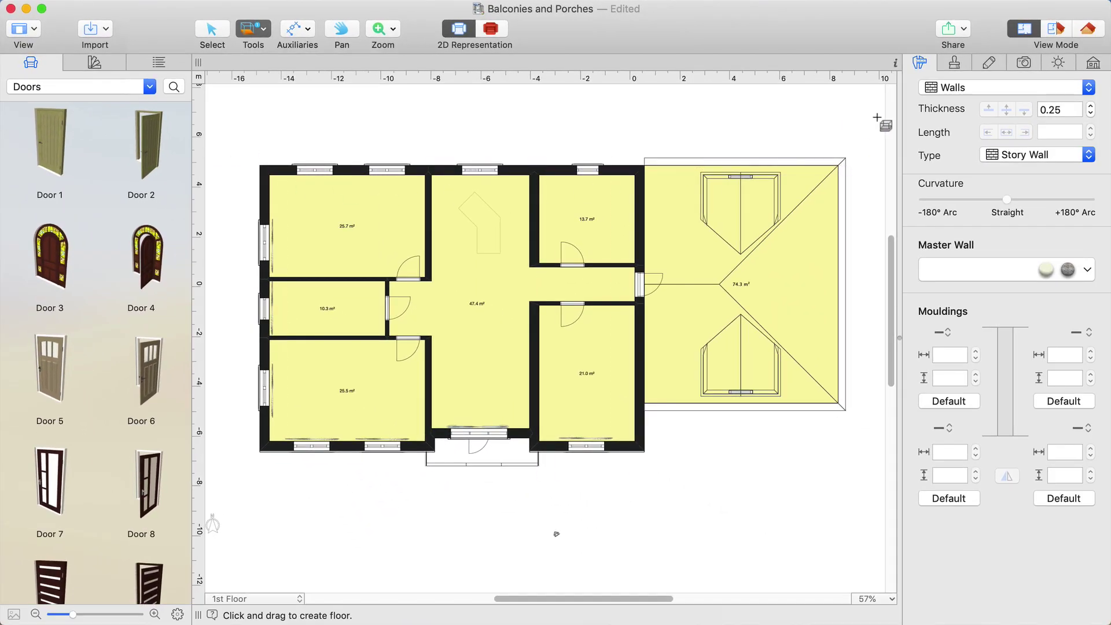
click(1080, 65)
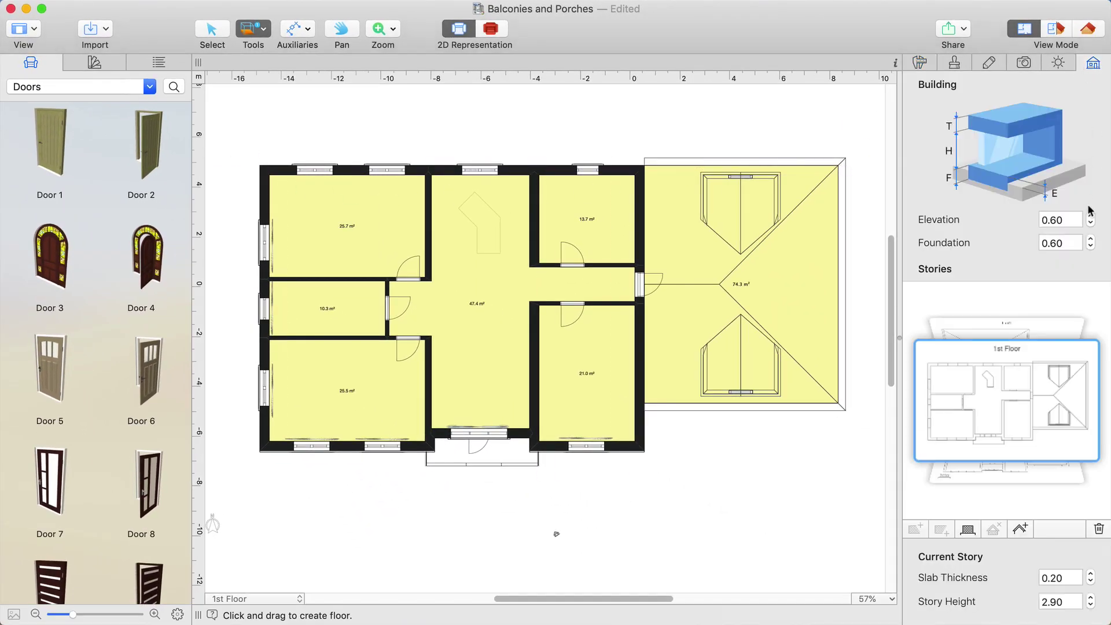
click(1007, 464)
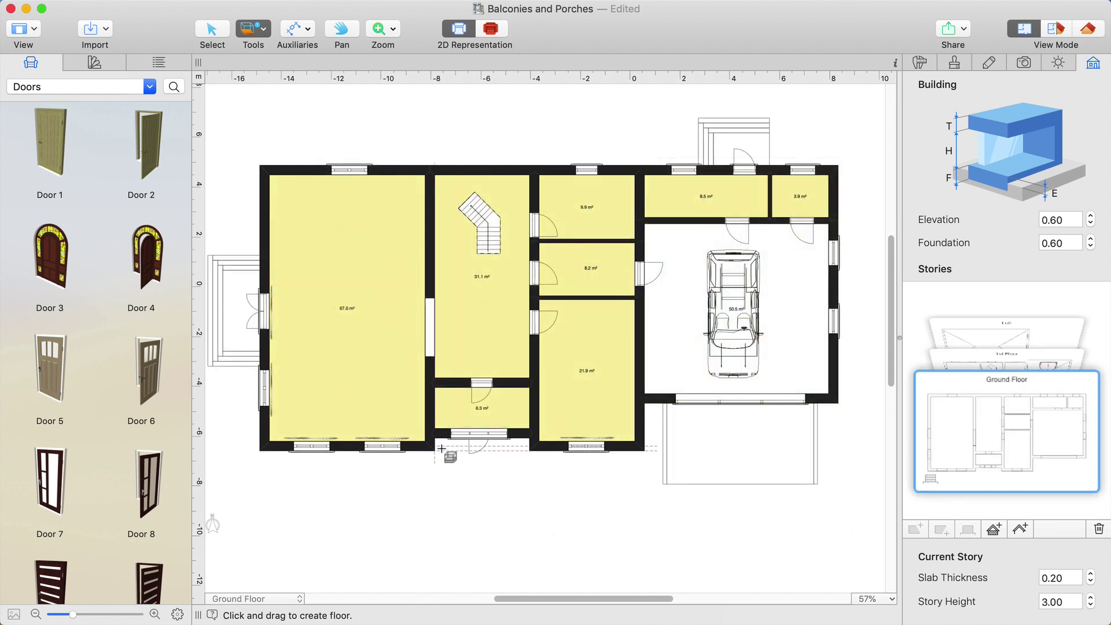
mouse_move(435, 439)
mouse_down()
mouse_move(466, 473)
mouse_move(528, 483)
mouse_up()
key(Escape)
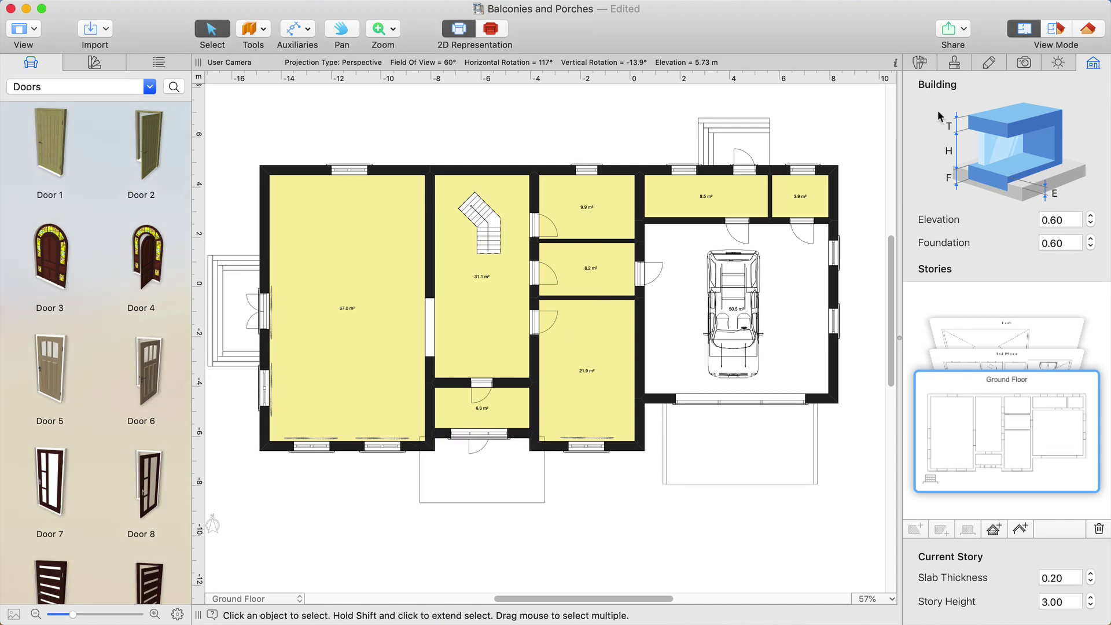
- In 3D view, place a copy of the narrow sidelight window beside the lower entrance door
click(1090, 32)
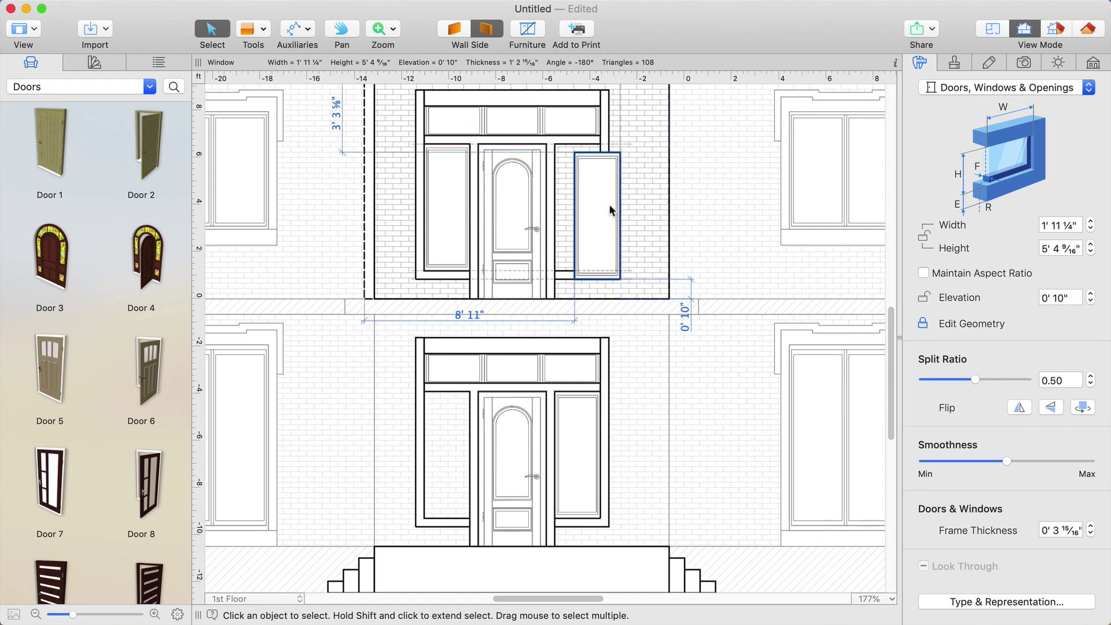
drag(609, 204, 591, 203)
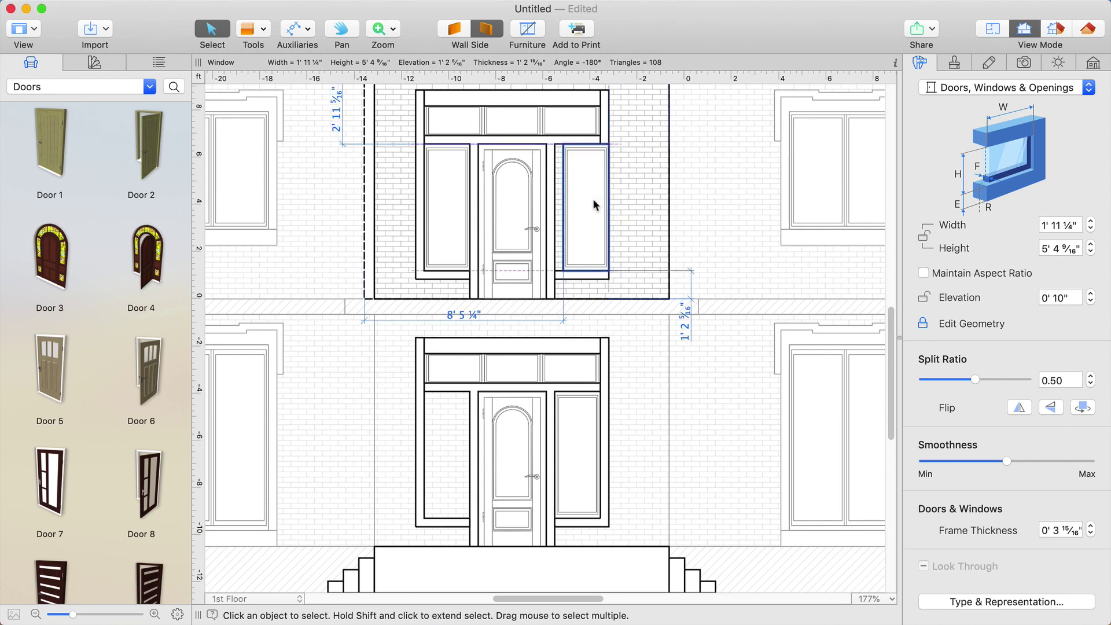
key(super+v)
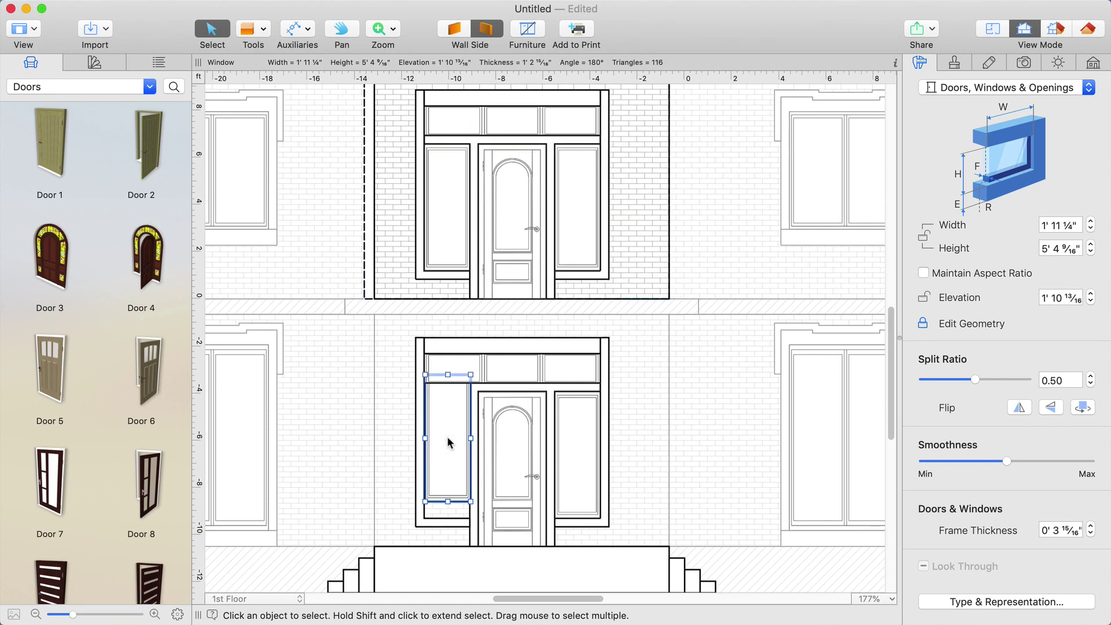
drag(447, 436, 449, 456)
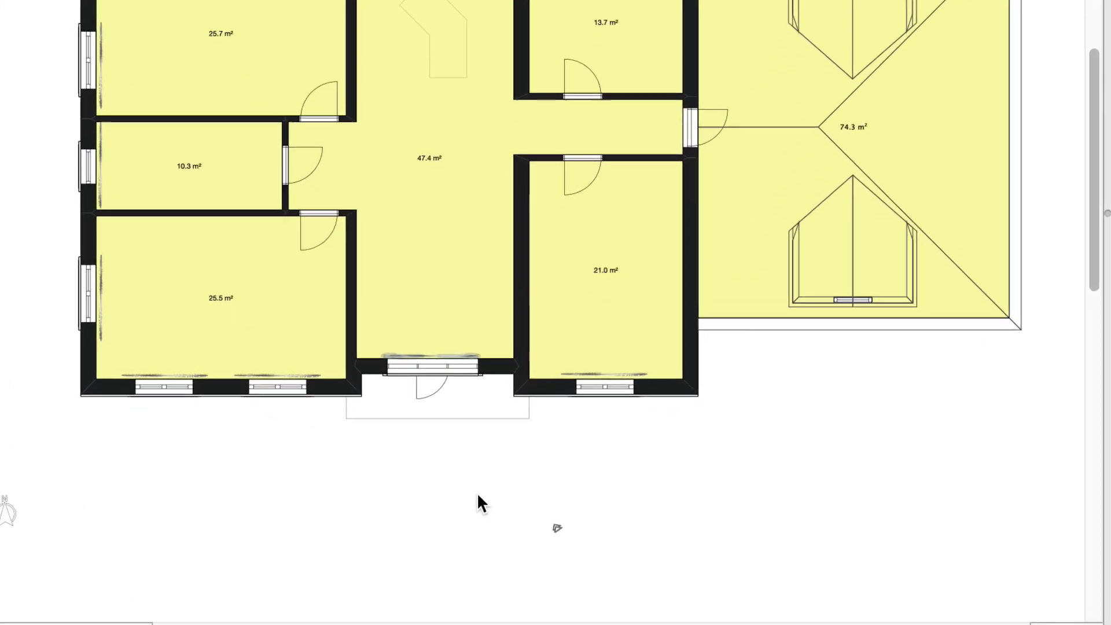
- Bend the porch floor's outer edge into a maximum-smoothness arc, then show the Ground Floor
click(475, 398)
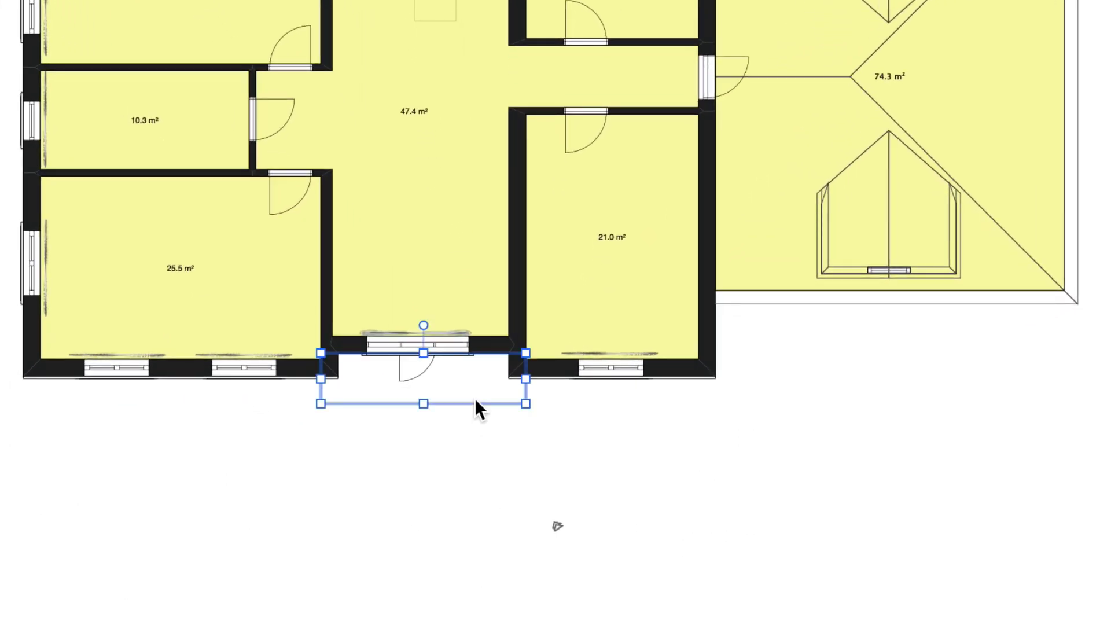
click(475, 399)
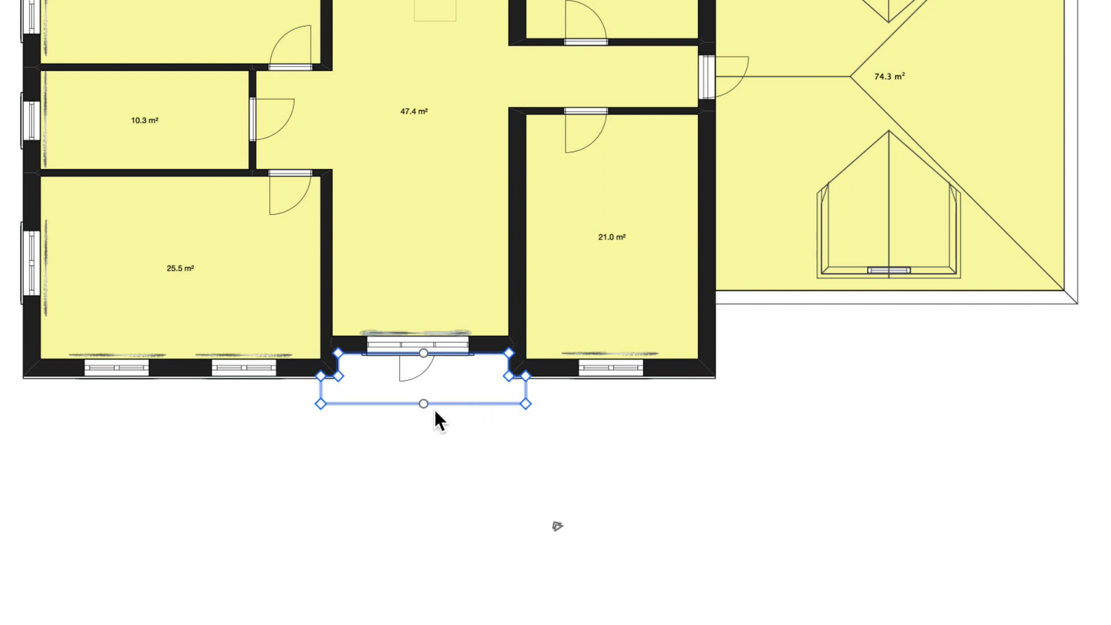
drag(422, 405, 426, 439)
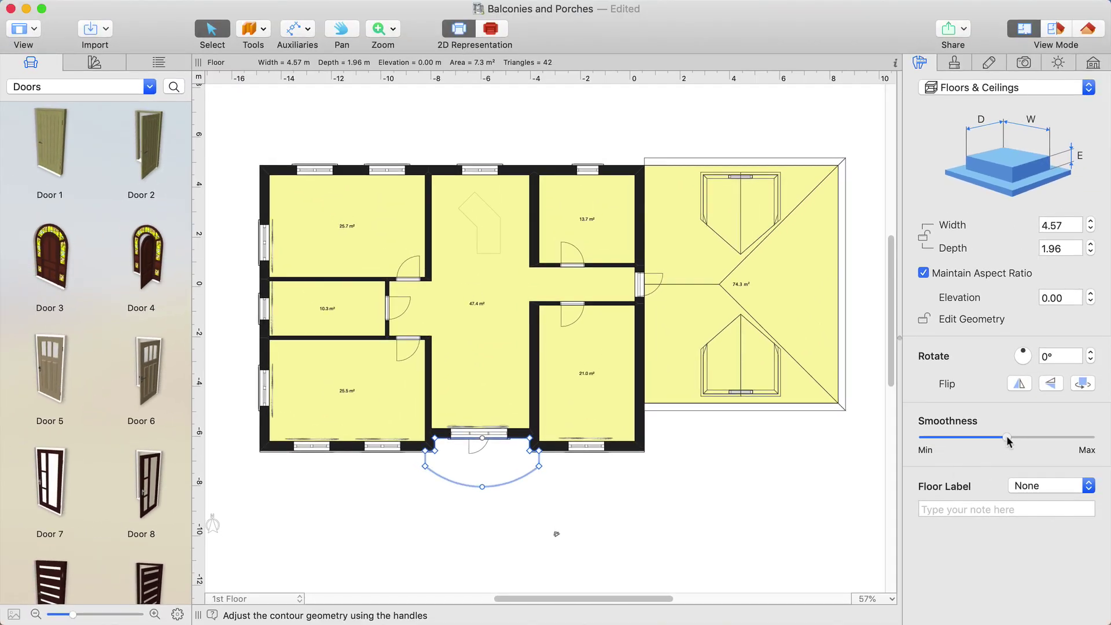
drag(1005, 436, 1099, 434)
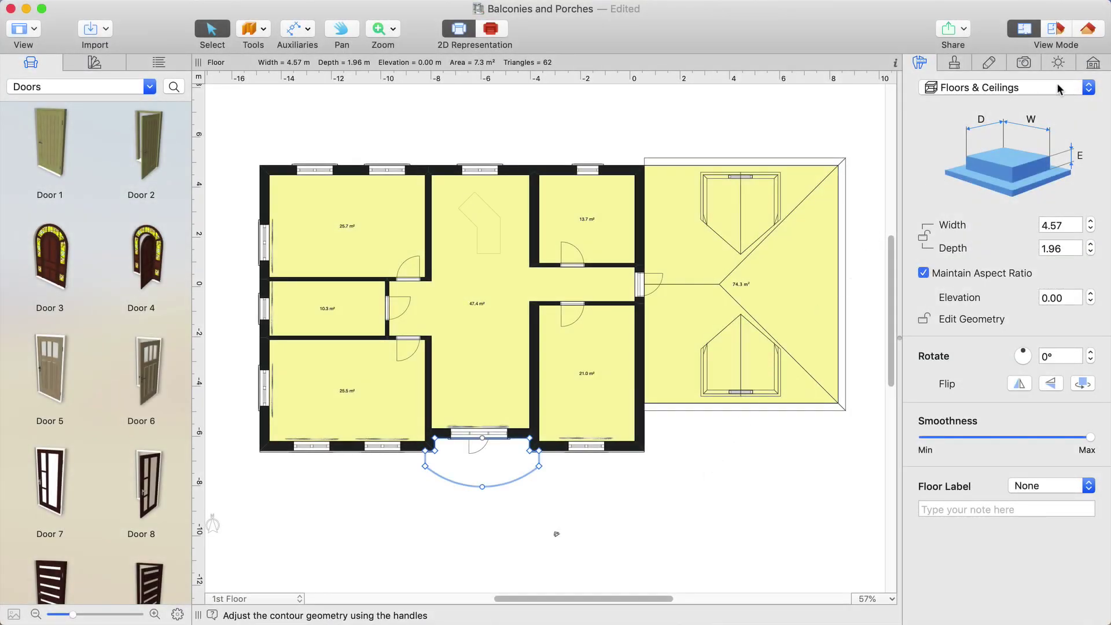
click(1093, 64)
click(1012, 464)
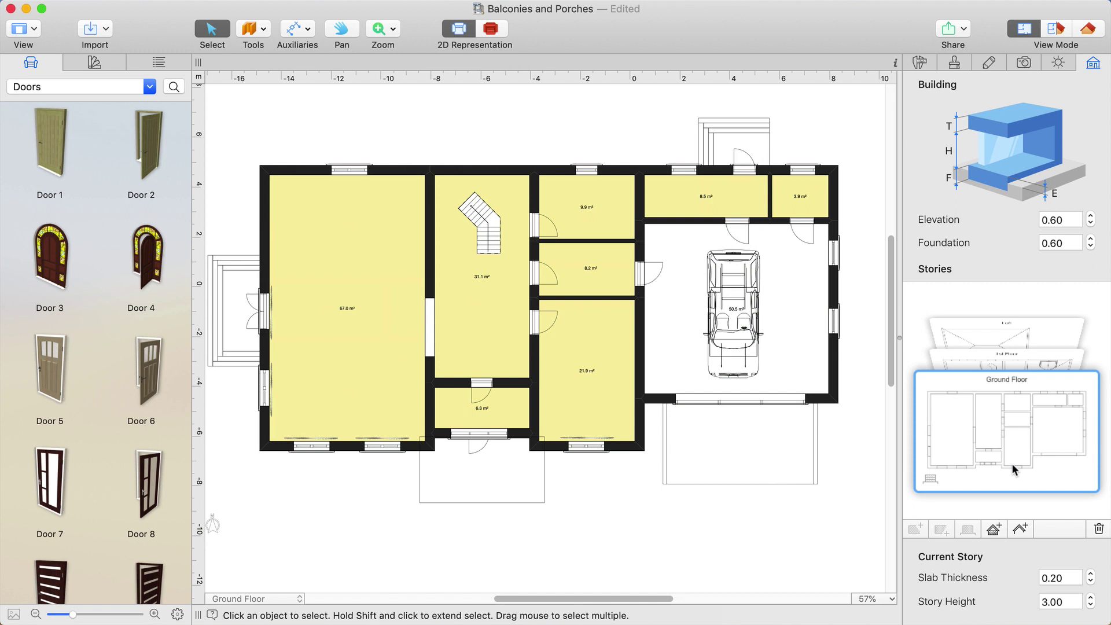
- Open the Shapes library and return to the Building settings panel
click(138, 93)
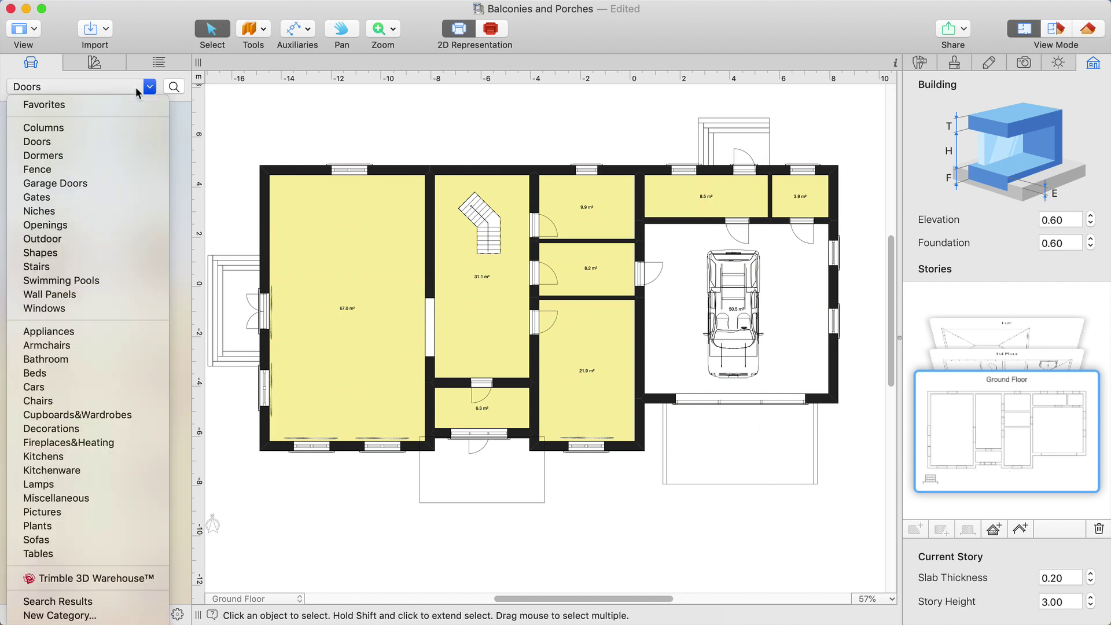
click(97, 253)
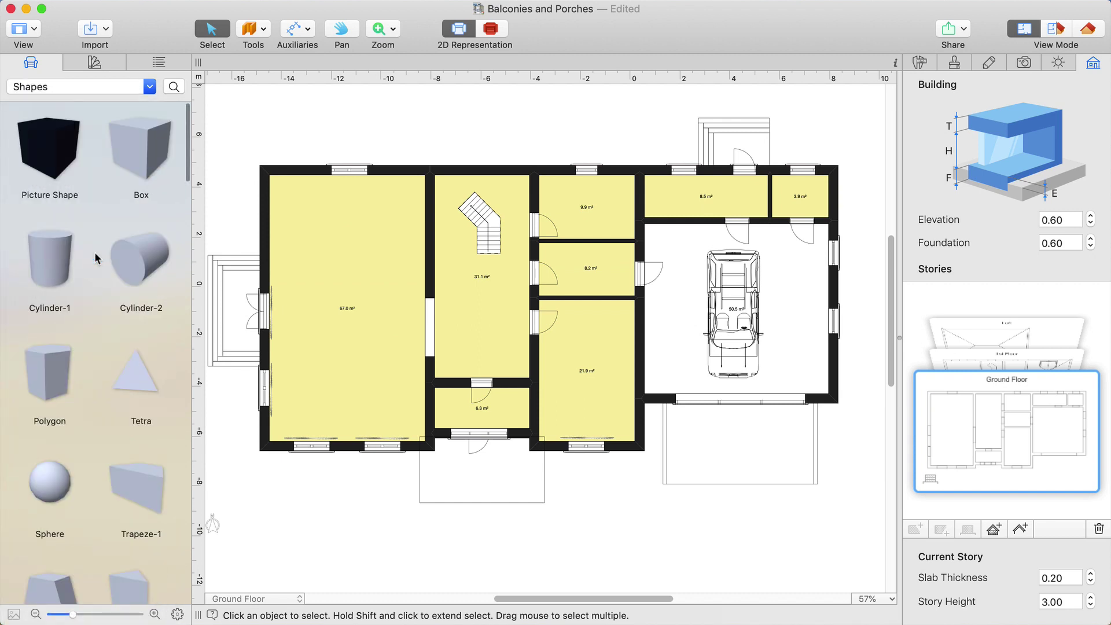
click(919, 63)
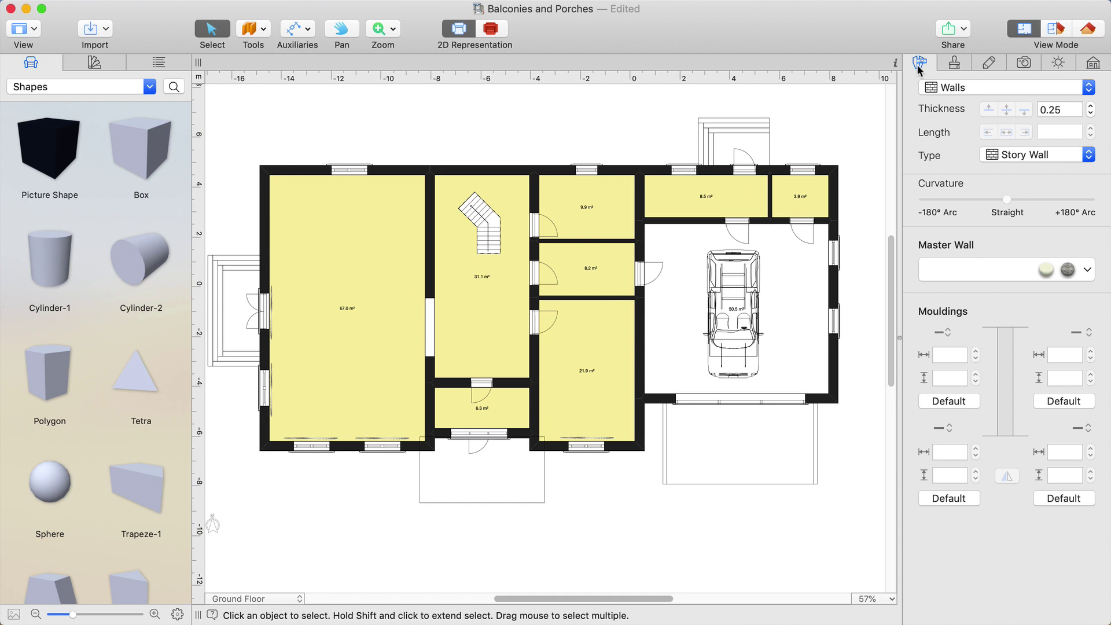
click(1093, 64)
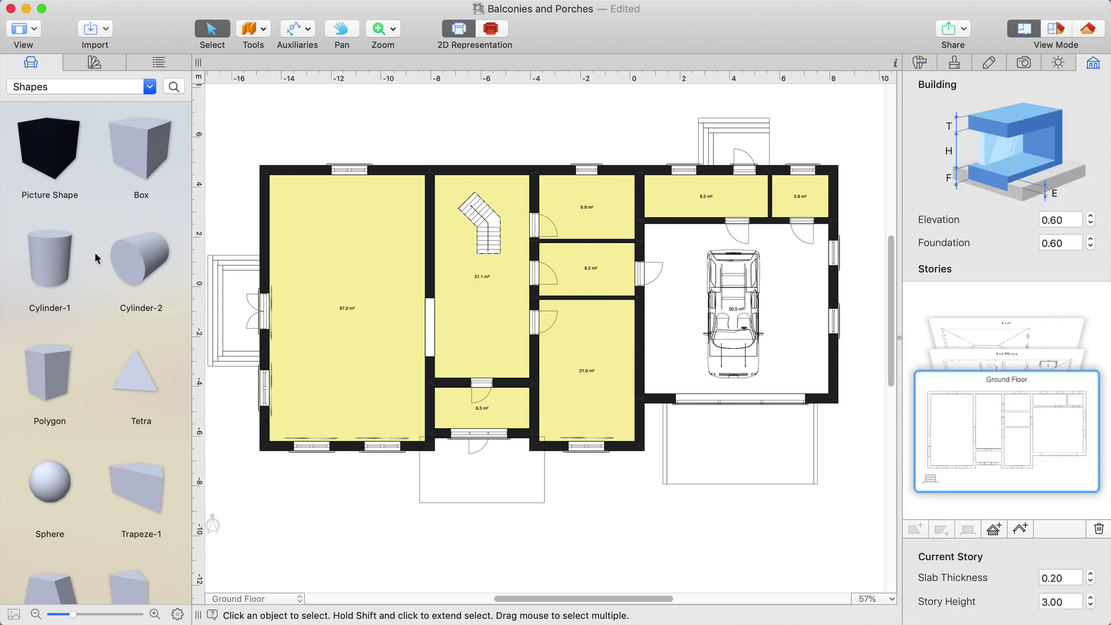
- Scroll the Shapes library down until the Block shapes appear
scroll(96, 258, down, 3)
scroll(96, 258, down, 7)
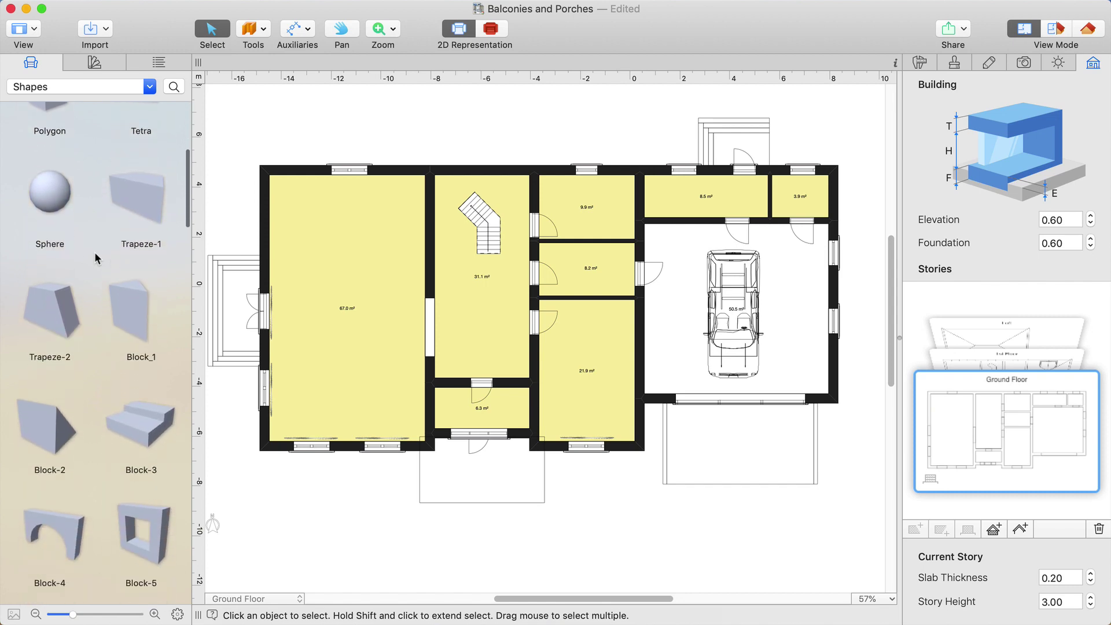
scroll(96, 258, up, 1)
scroll(96, 259, up, 5)
scroll(96, 258, up, 4)
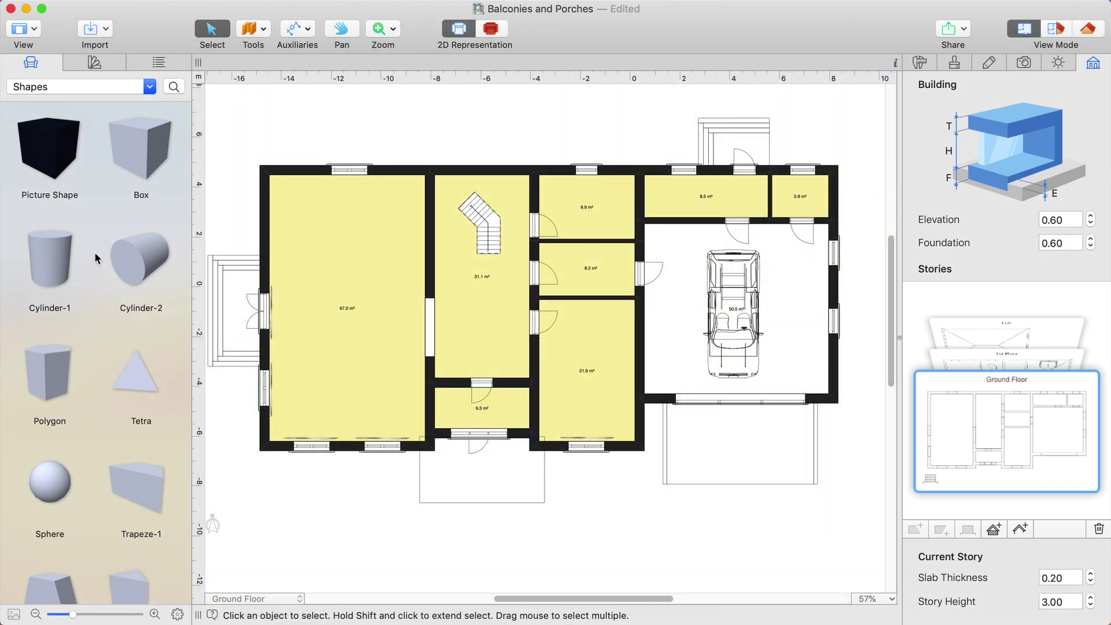
scroll(96, 259, down, 1)
scroll(96, 258, down, 3)
scroll(96, 258, down, 5)
scroll(96, 258, down, 1)
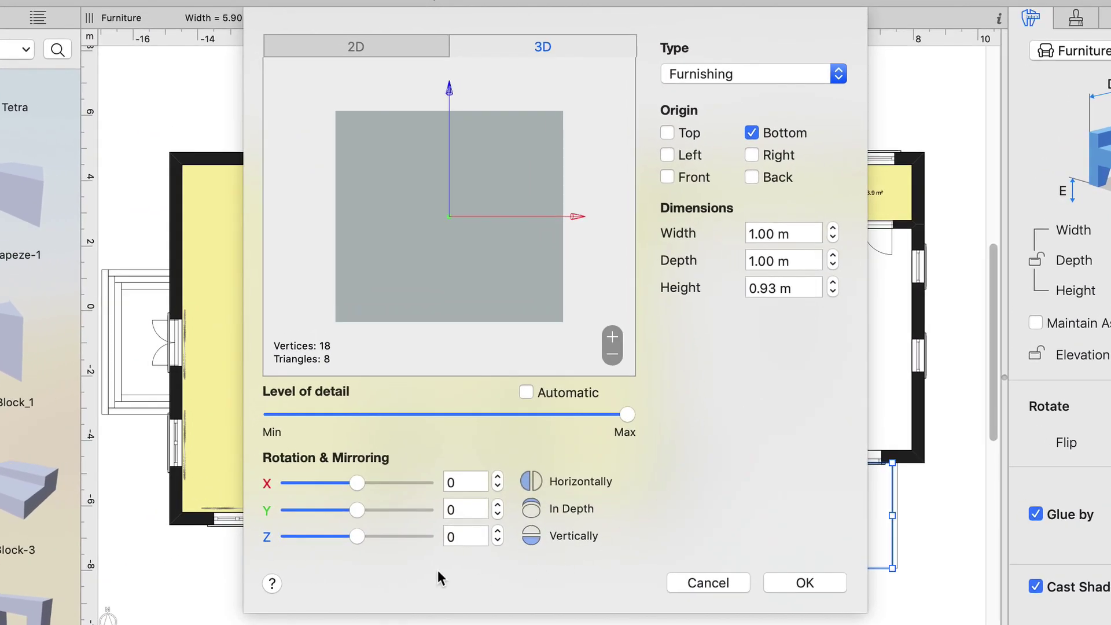
- Adjust the 5.01 × 2.65 m block's rotation angles and bring up its context menu
mouse_move(360, 540)
mouse_down()
mouse_move(336, 536)
mouse_move(364, 511)
mouse_move(343, 482)
mouse_up()
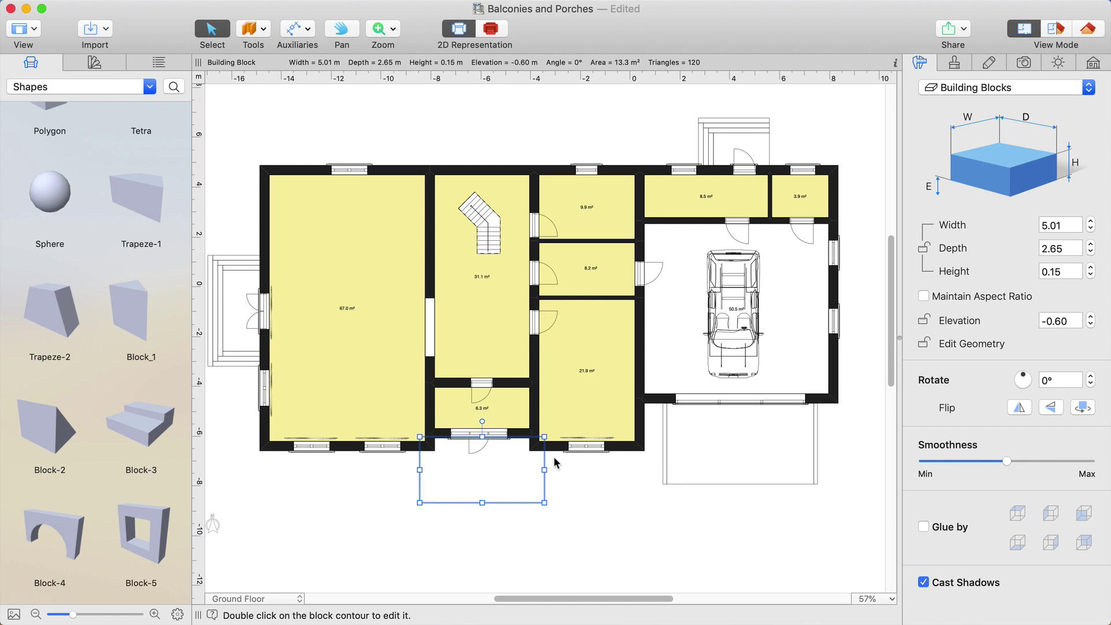
right_click(524, 446)
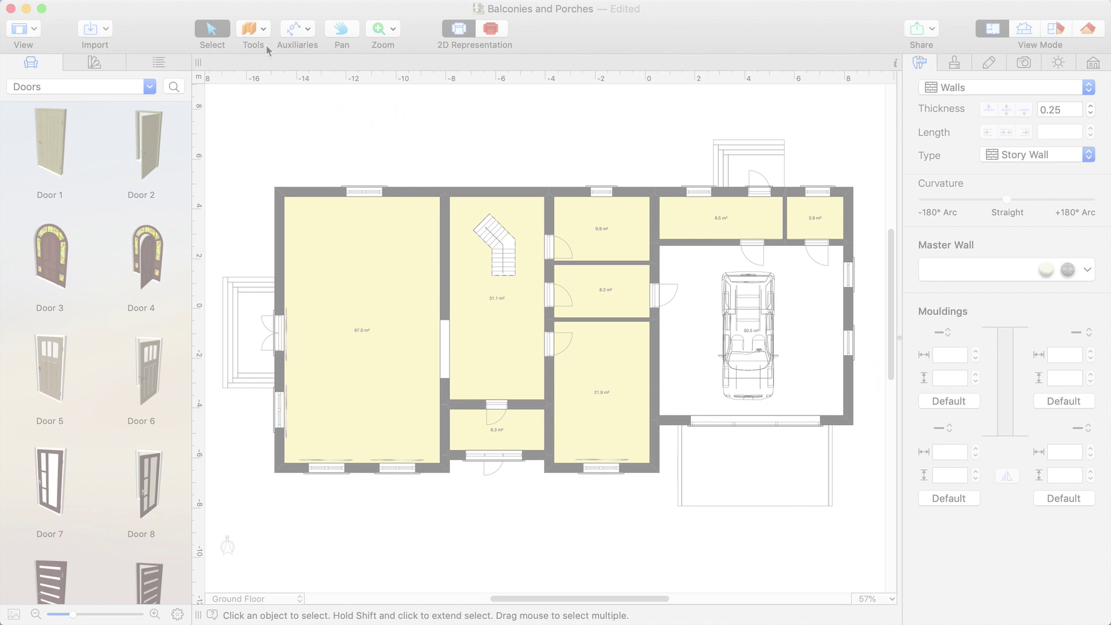
- Draw a 3.81 × 2.20 m building block below the entrance and merge it with the others
click(266, 44)
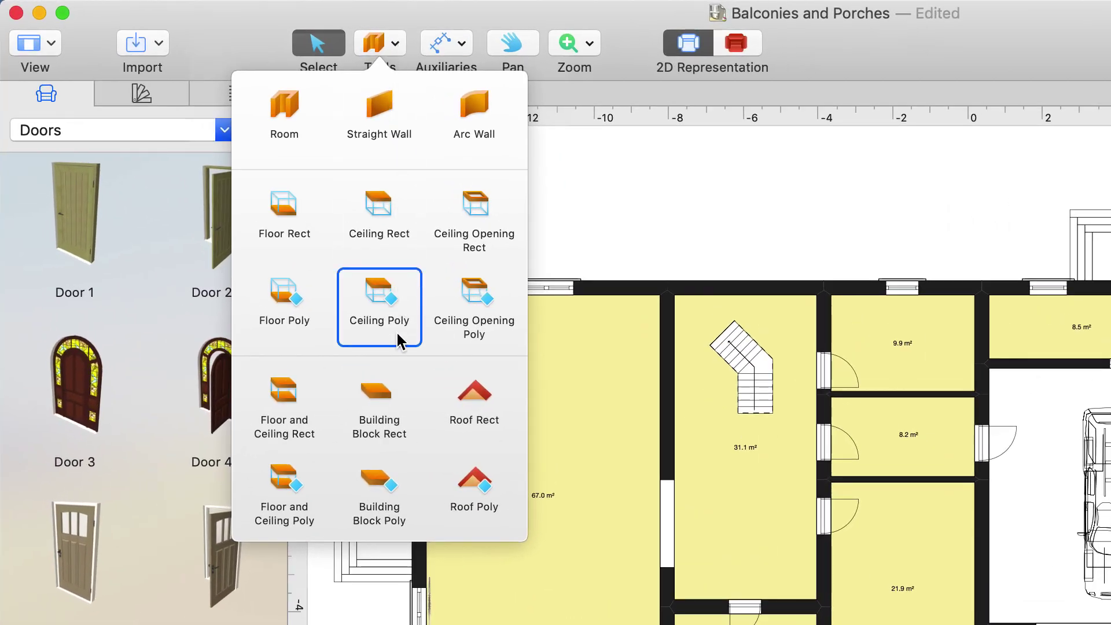
click(410, 400)
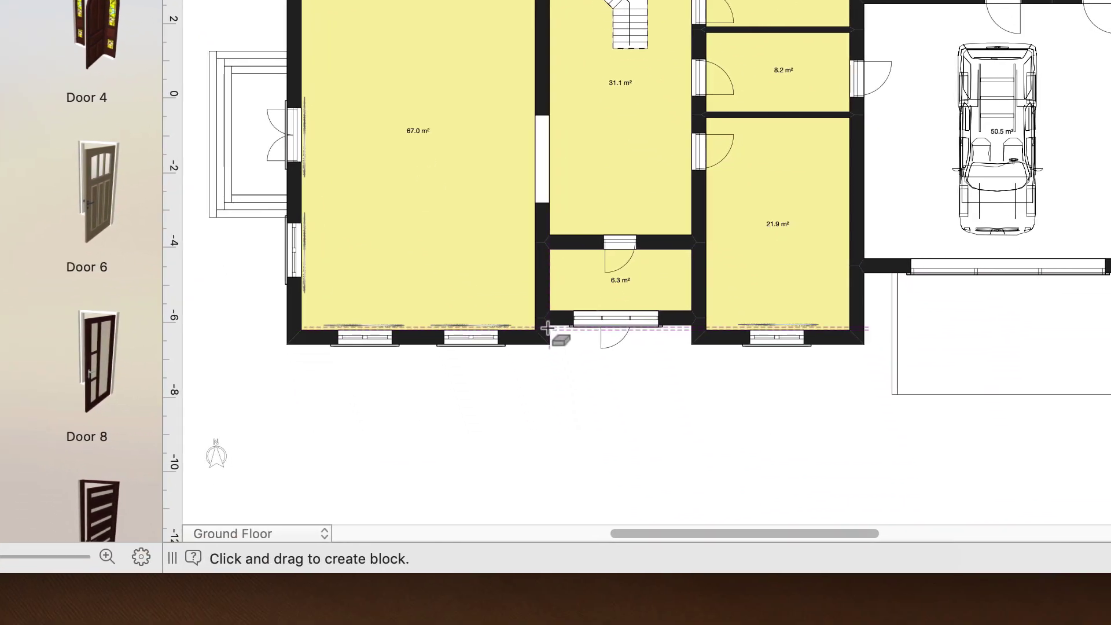
drag(548, 326, 691, 409)
right_click(672, 334)
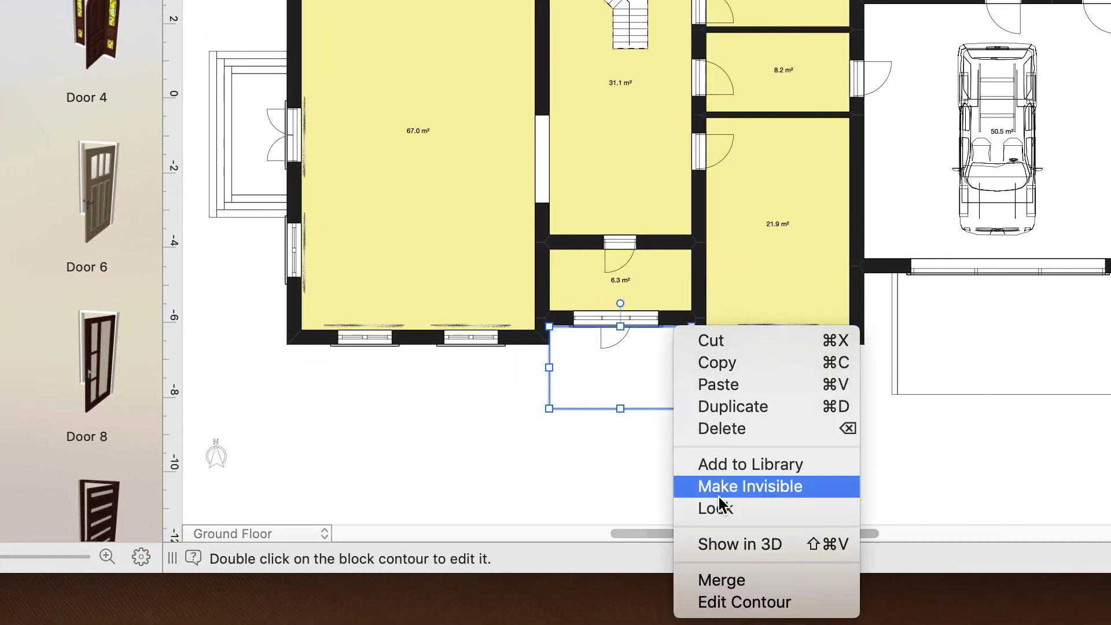
click(764, 579)
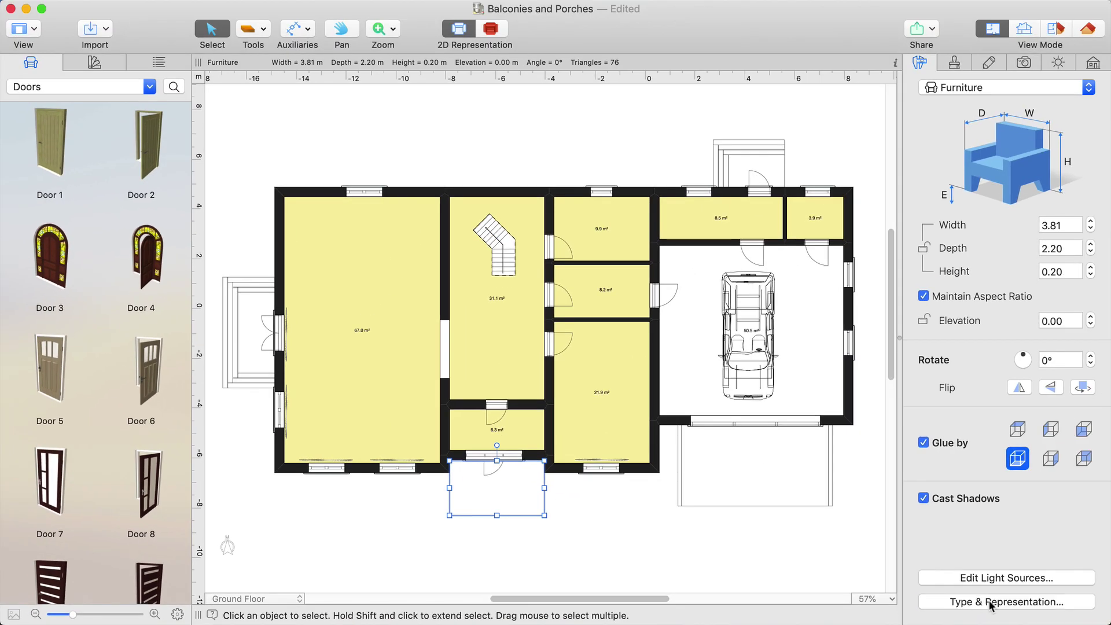
- Preview the merged stepped porch in 3D from its Type & Representation settings
click(990, 603)
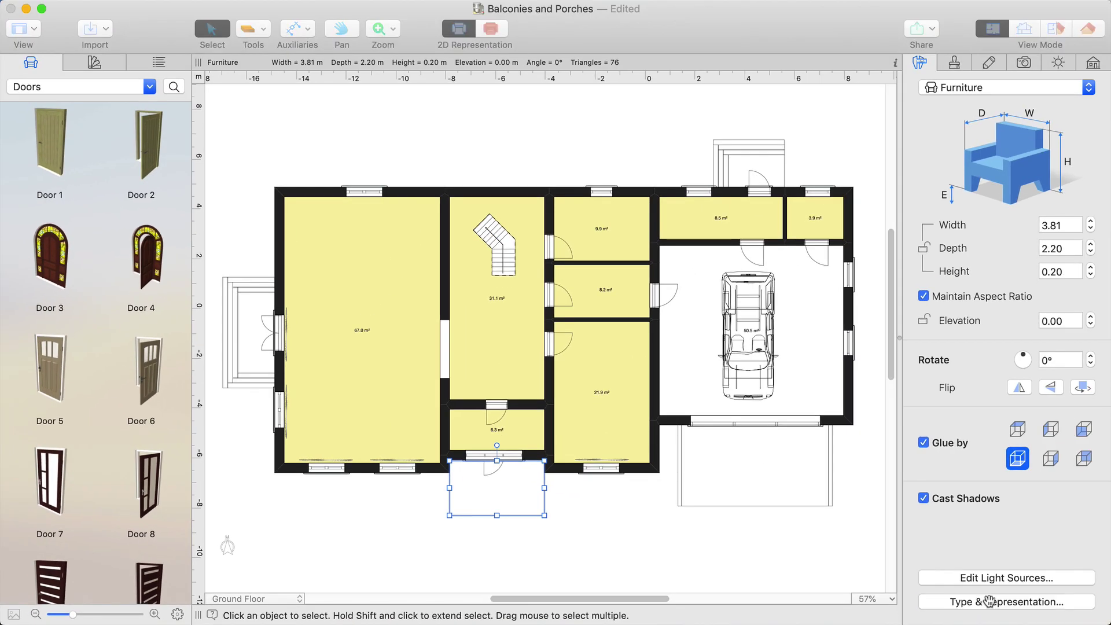
click(545, 84)
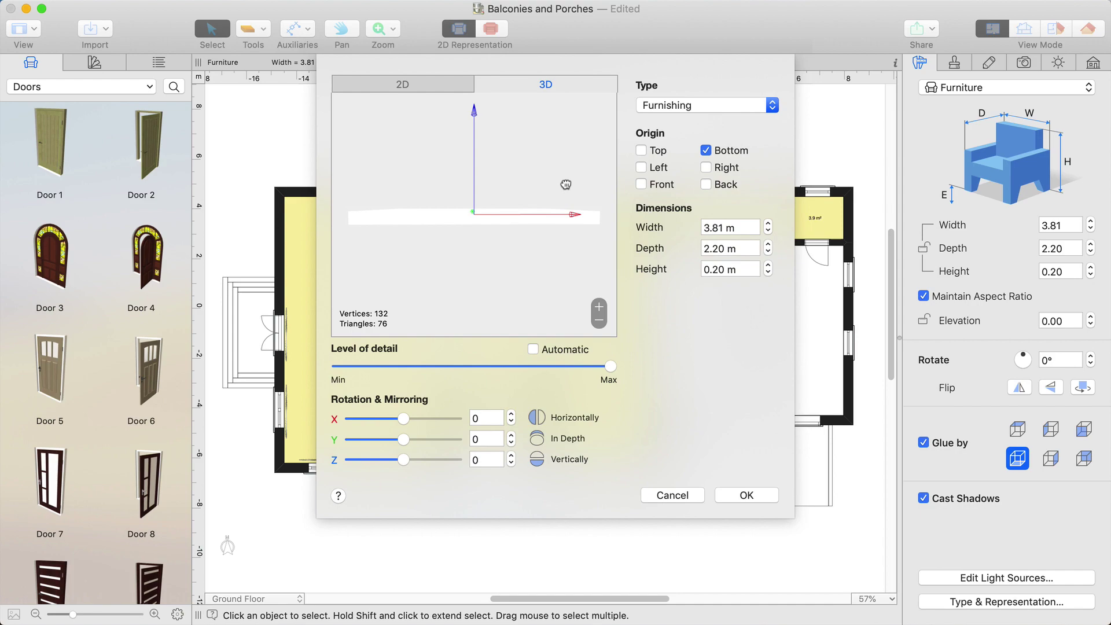
drag(568, 181, 475, 240)
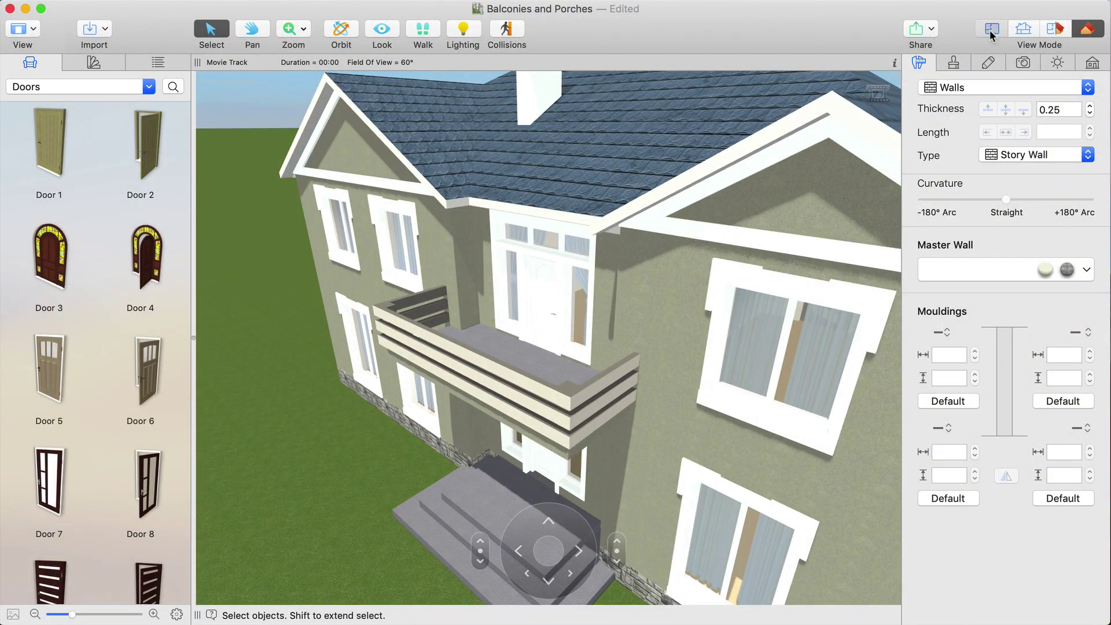
click(991, 35)
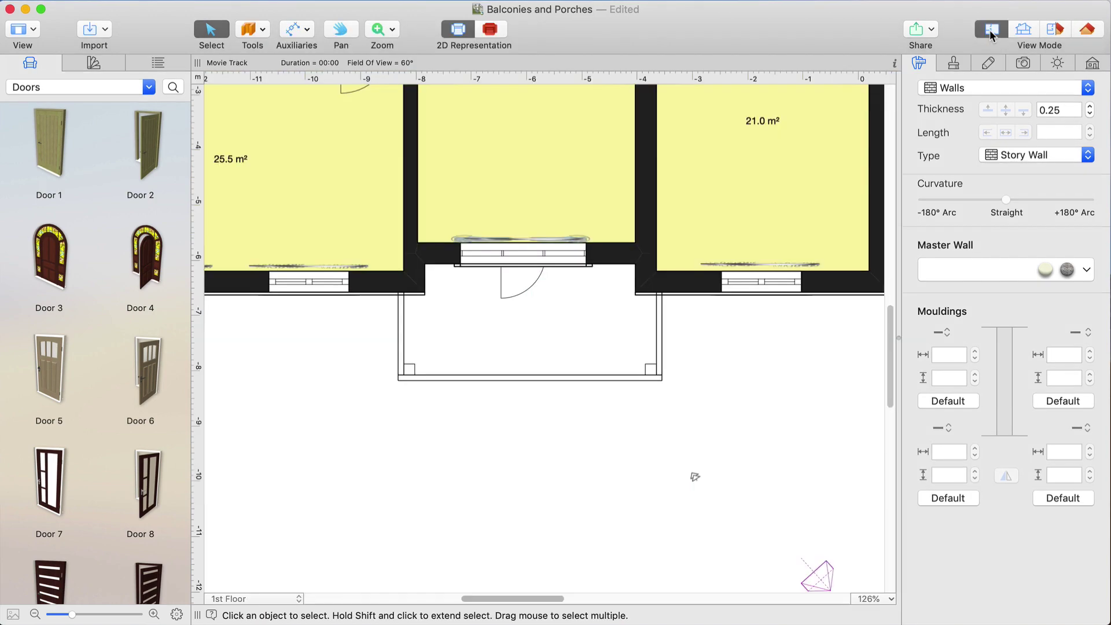
- Outline a roughly 4.77 × 1.60 m rectangular roof over the 1st-floor balcony
click(265, 33)
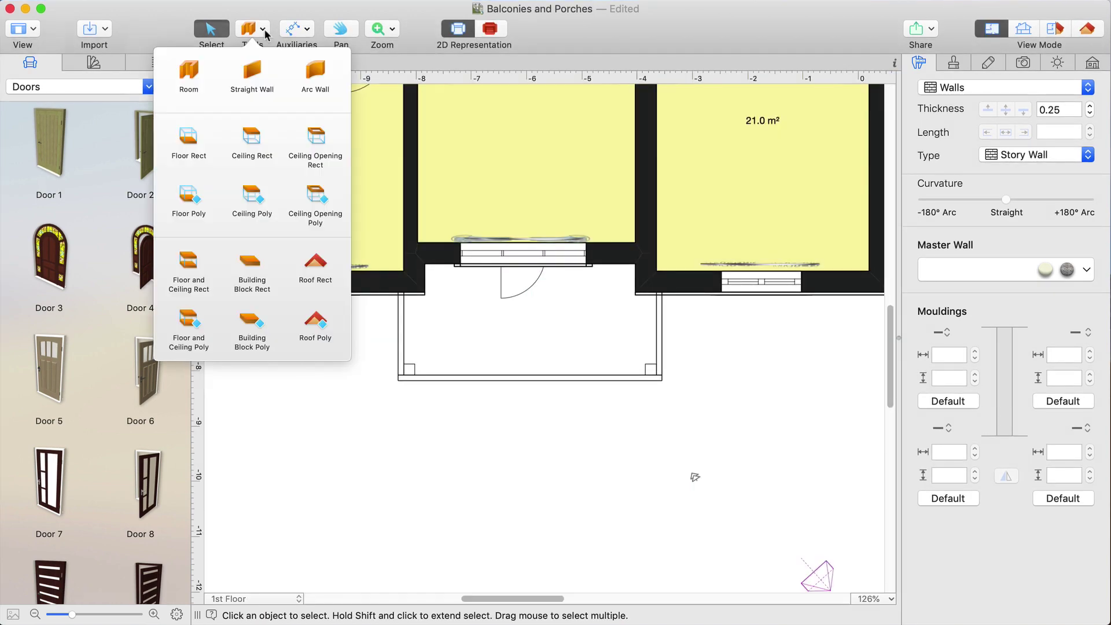
click(340, 281)
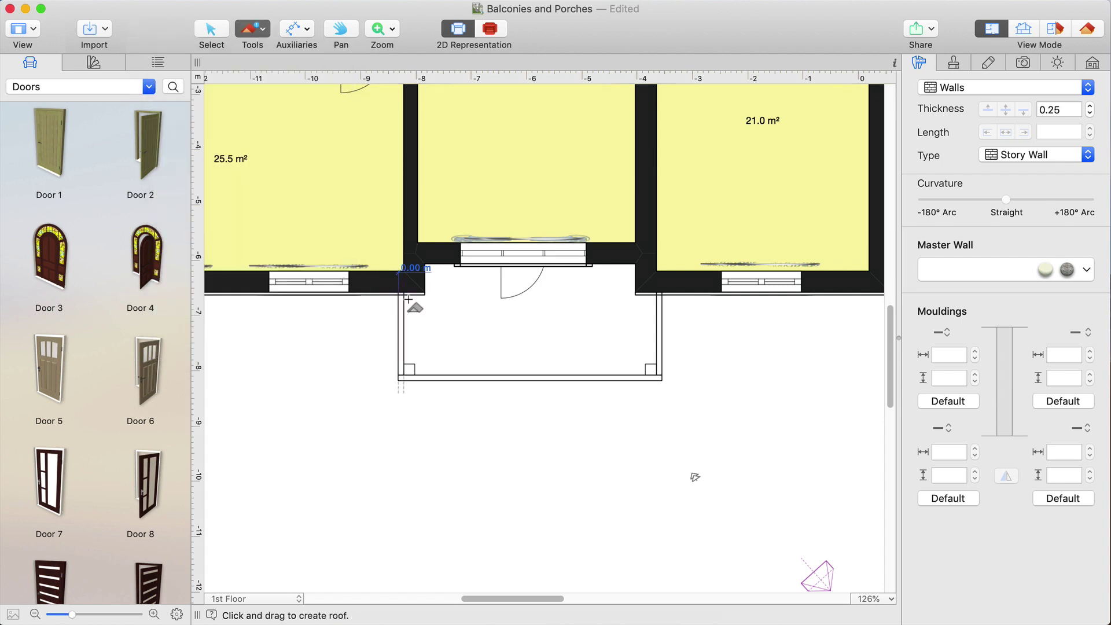
mouse_move(398, 271)
mouse_down()
mouse_move(556, 354)
mouse_move(661, 381)
mouse_up()
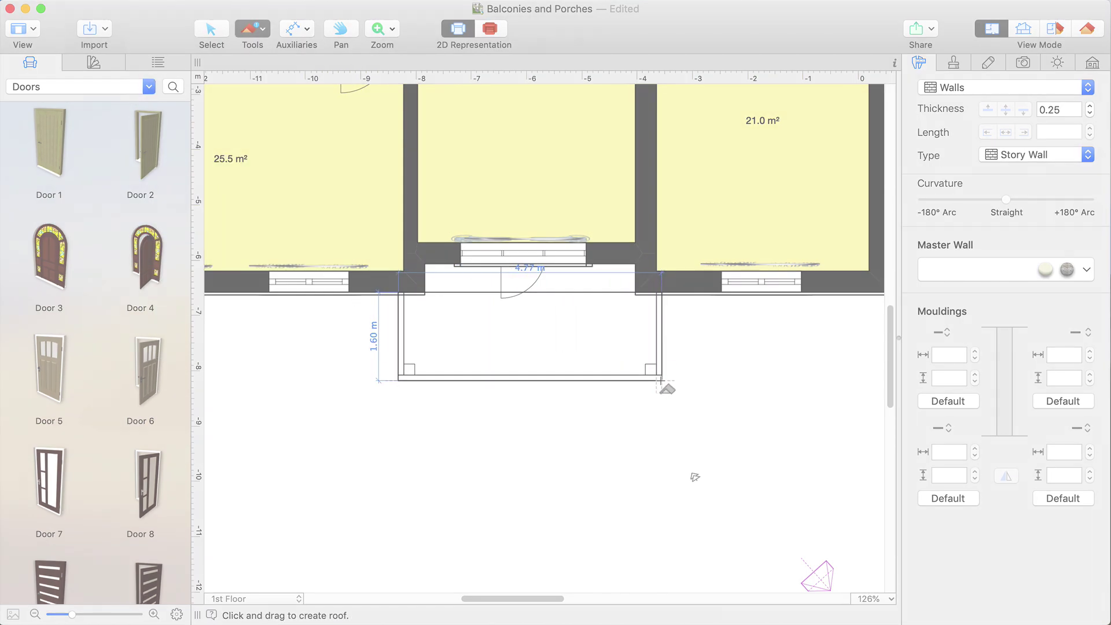
- Preview the Gable, Barn Hip and Mansard templates, then apply the Bonnet roof
click(368, 172)
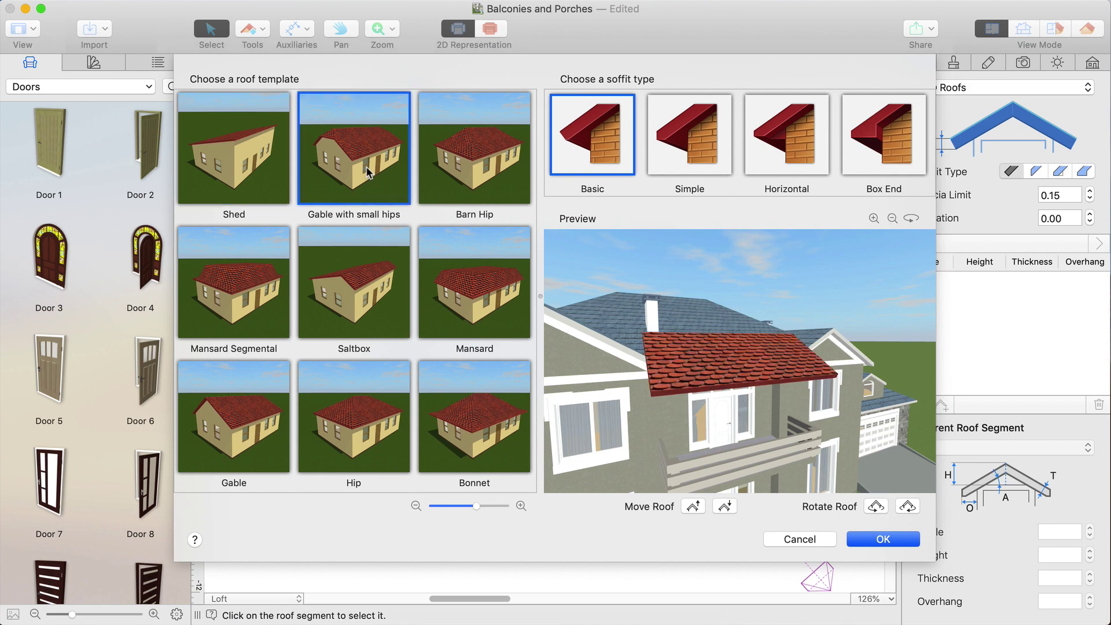
click(487, 170)
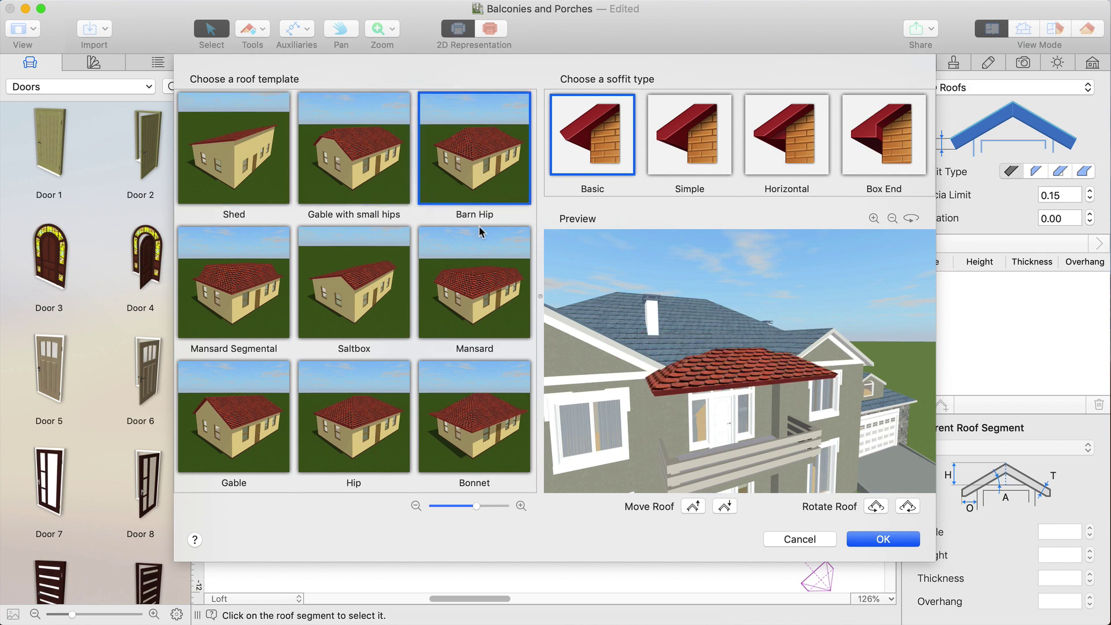
click(473, 282)
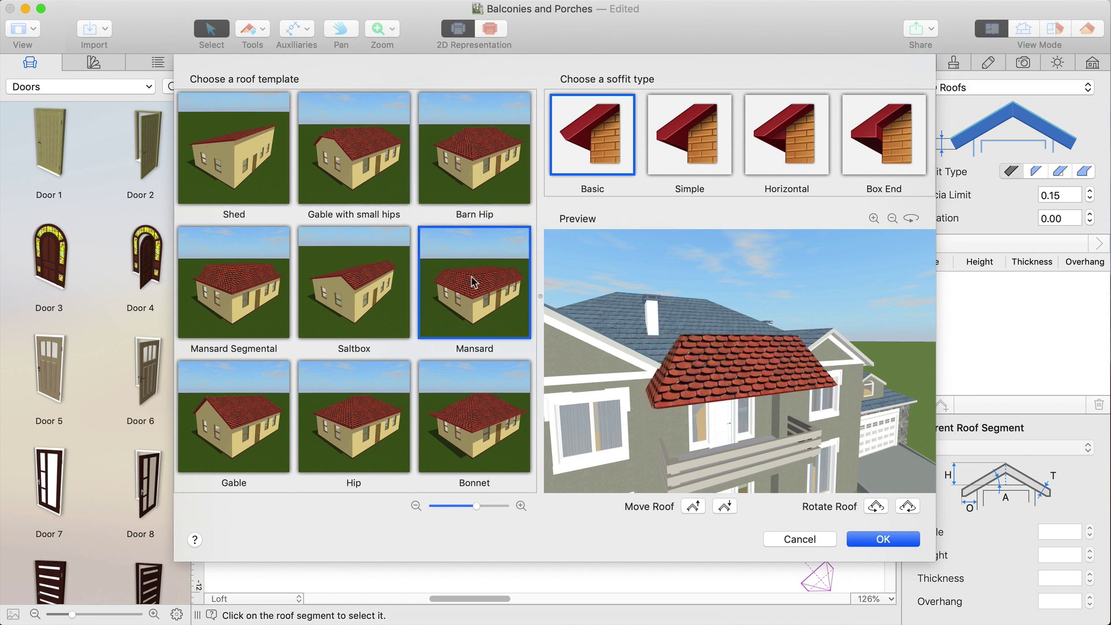
click(476, 425)
key(Return)
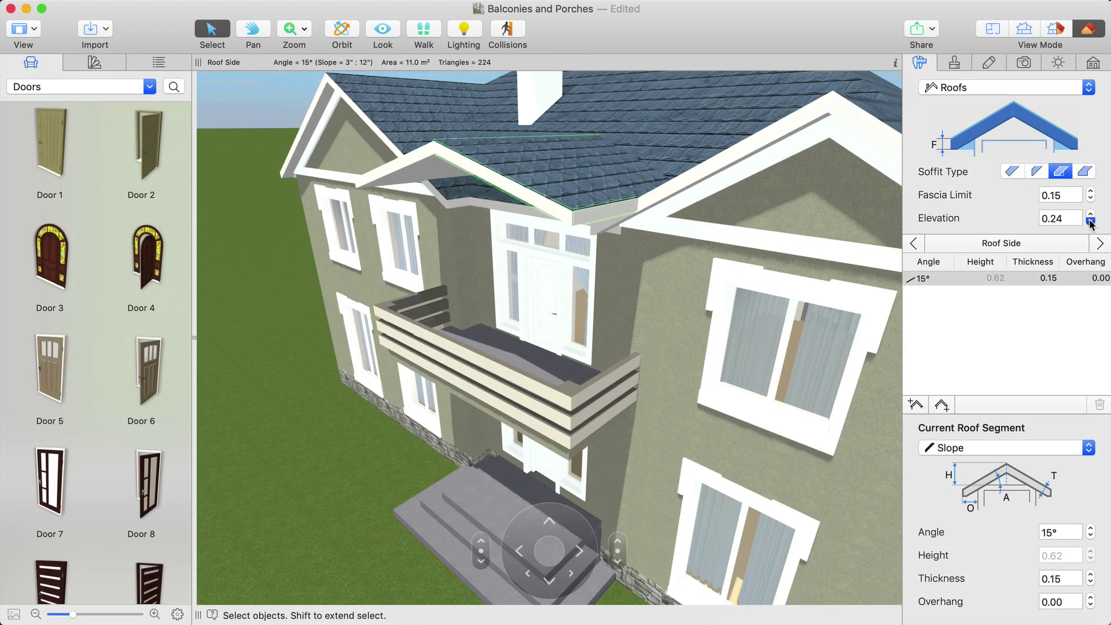
- Set the awning roof's elevation to 0.23 m
click(1090, 222)
click(1090, 222)
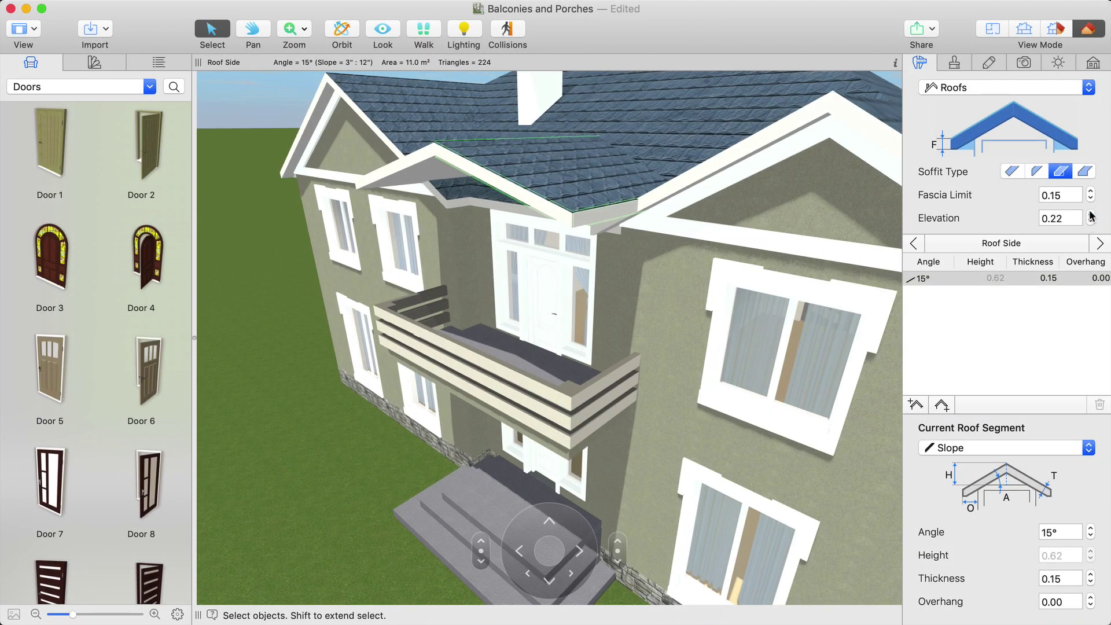
click(1090, 215)
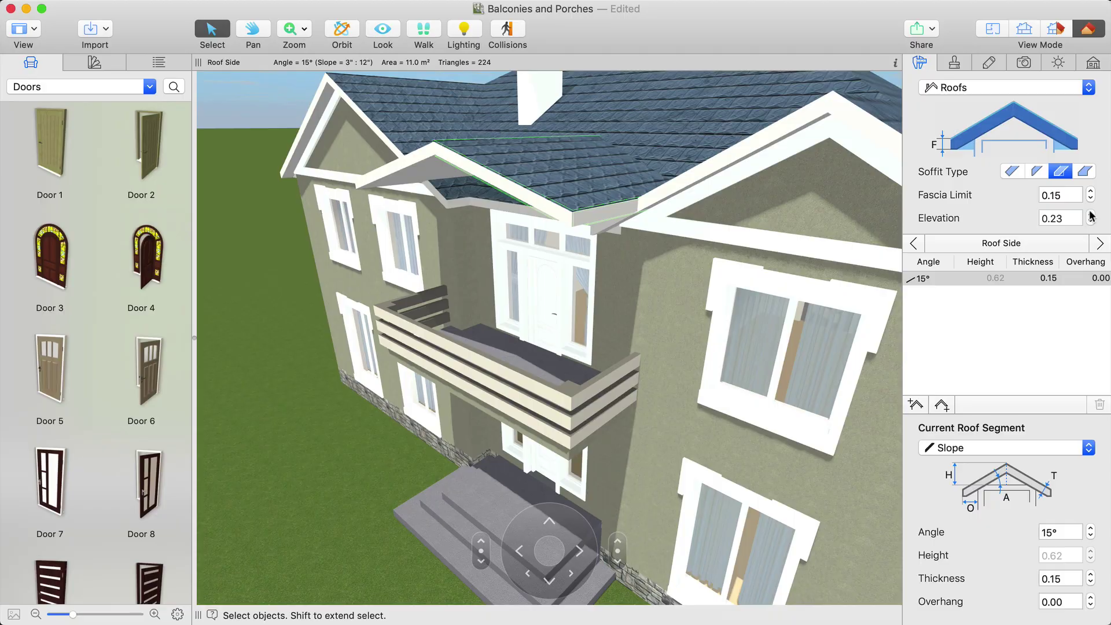